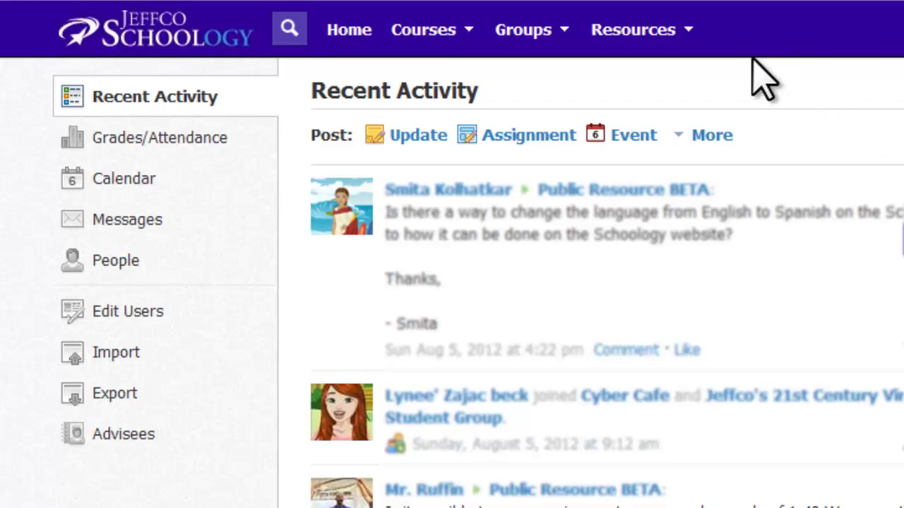
Step: Open the personal resources library and create a collection titled "New Collection"
click(665, 51)
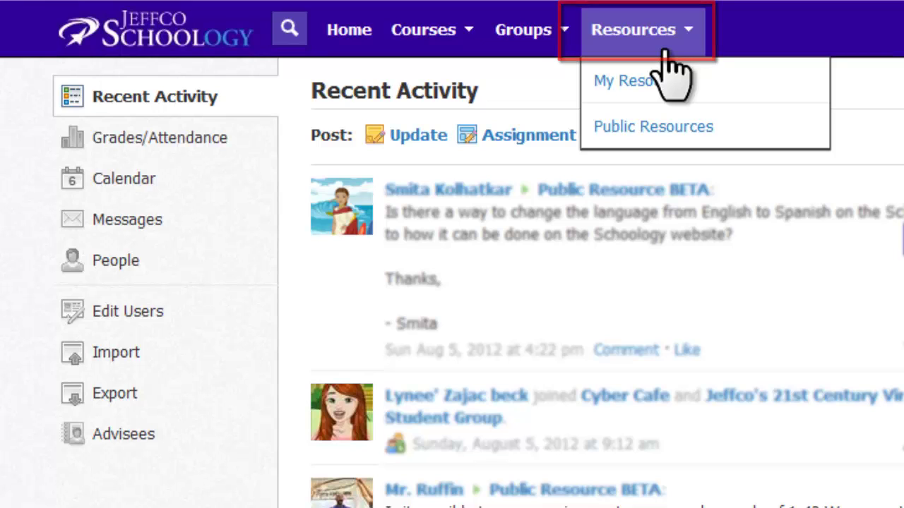
click(676, 90)
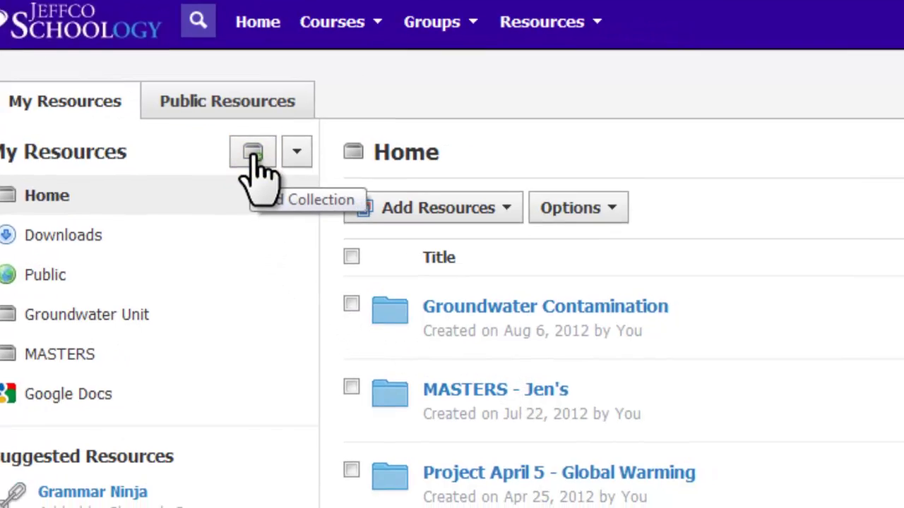
click(240, 157)
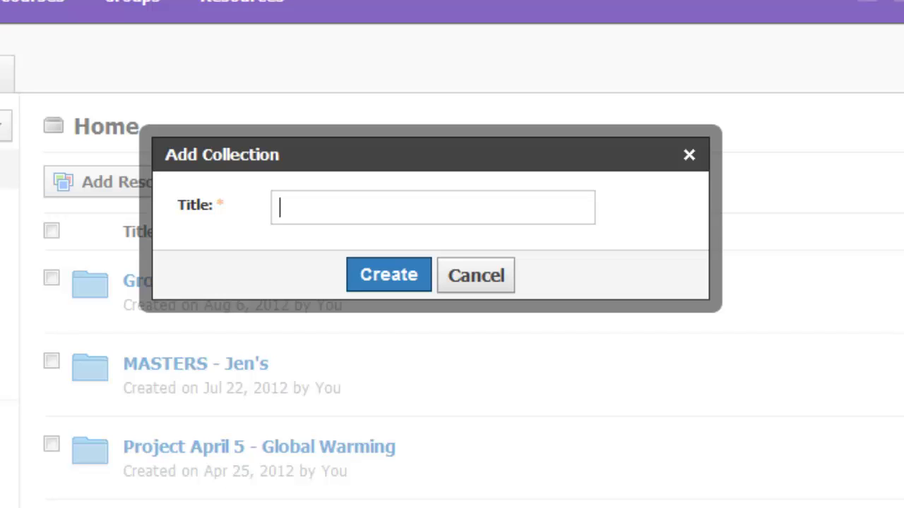
text(New Collection)
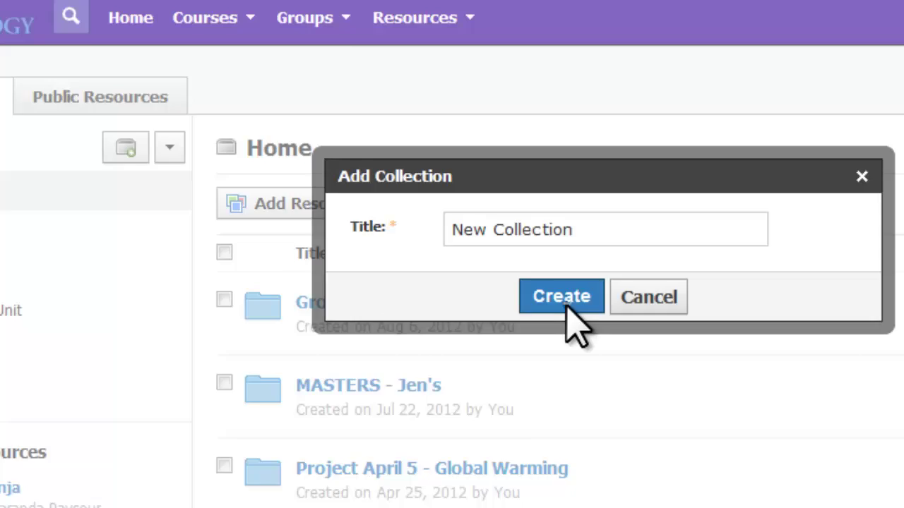
click(565, 302)
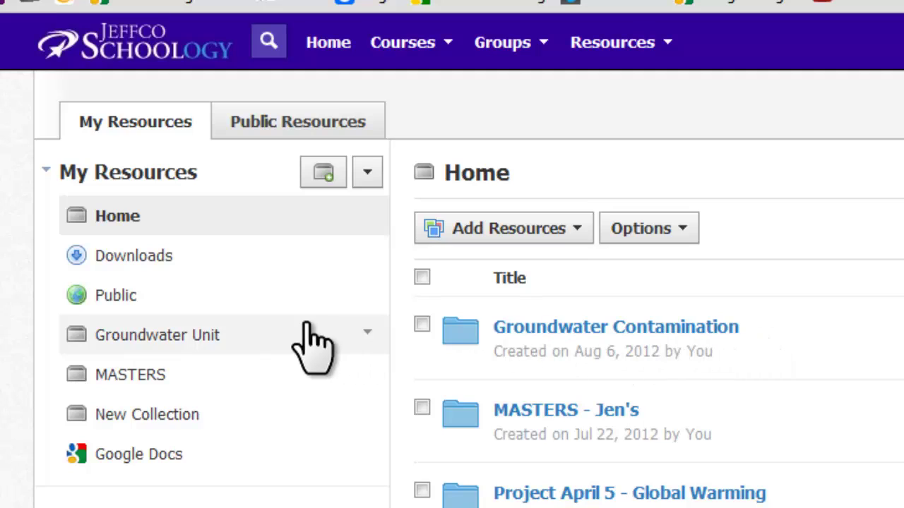
Step: Open New Collection, view its resource types and the Add File form, and cancel without adding a file
click(145, 418)
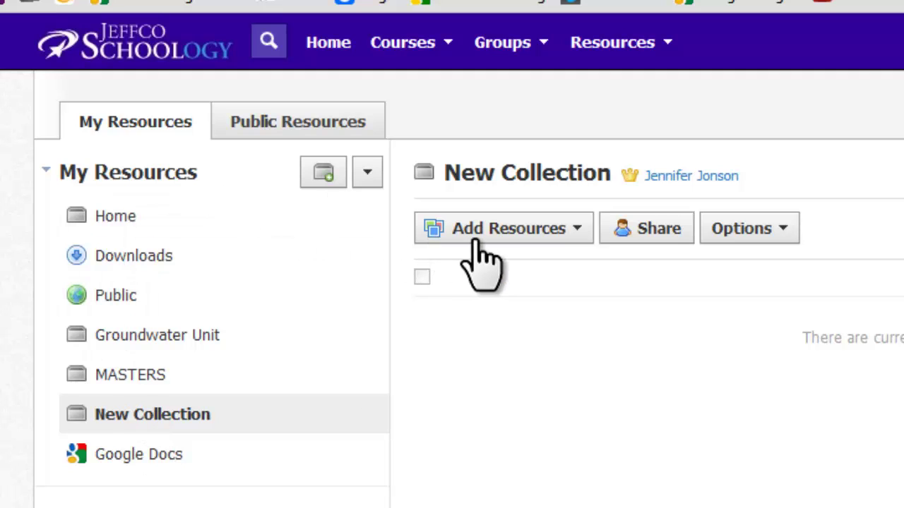
click(575, 229)
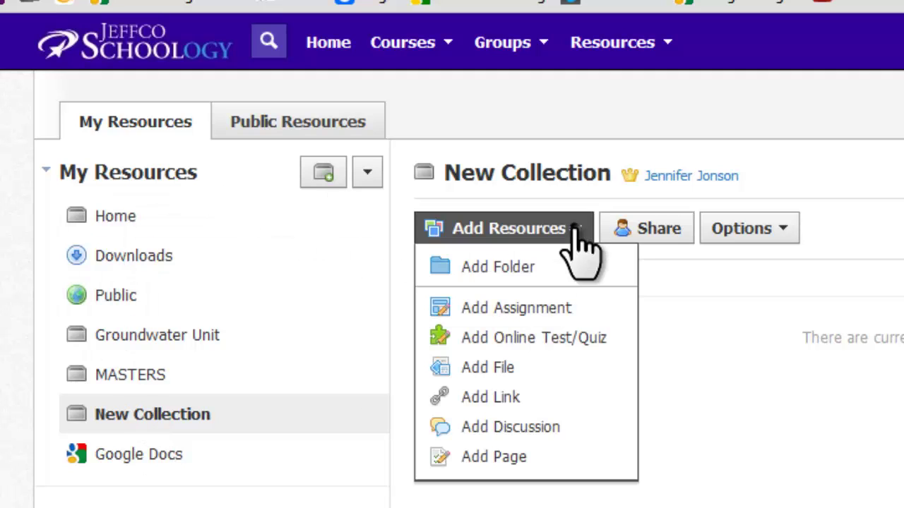
click(555, 372)
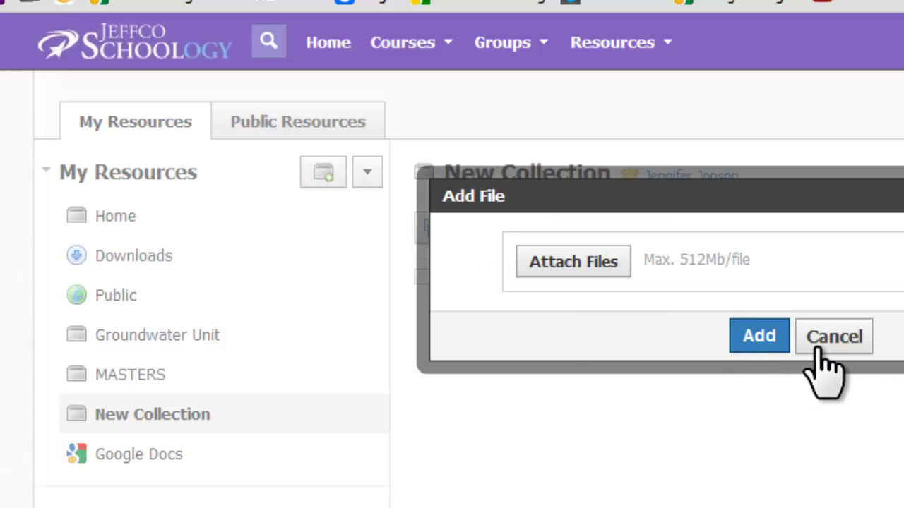
click(823, 353)
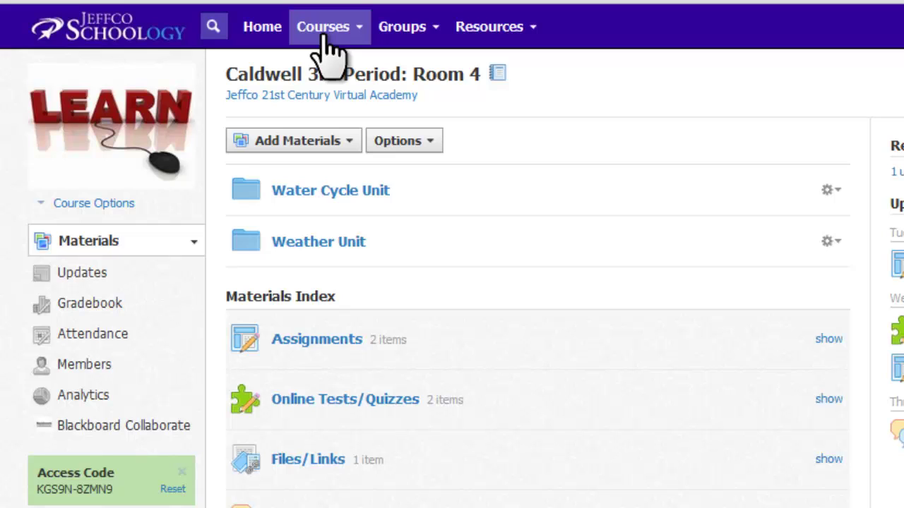
Step: Open the 3rd Period: Room 4 course and view the options for its Water Cycle Unit folder
click(325, 32)
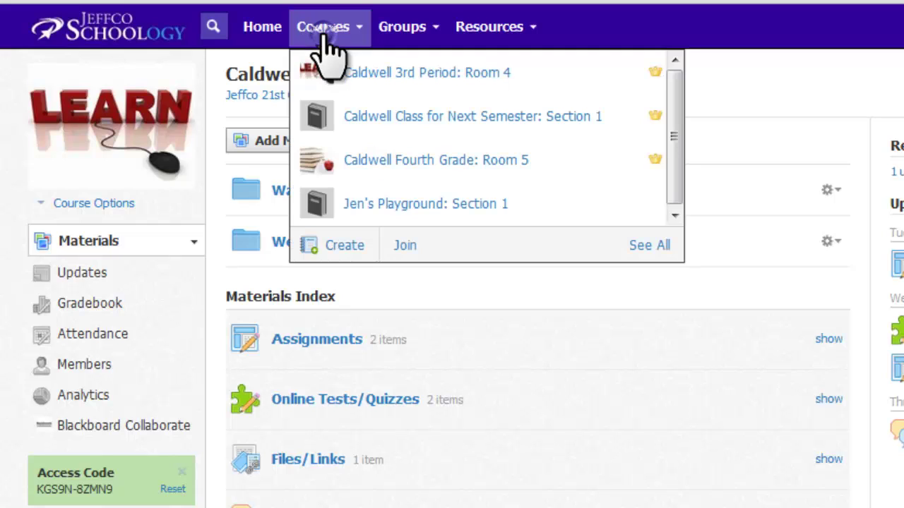
click(373, 79)
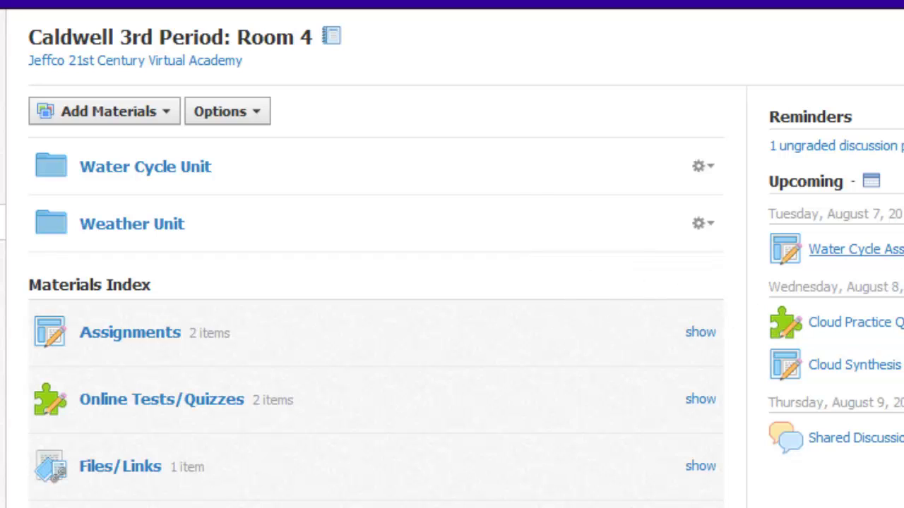
click(711, 168)
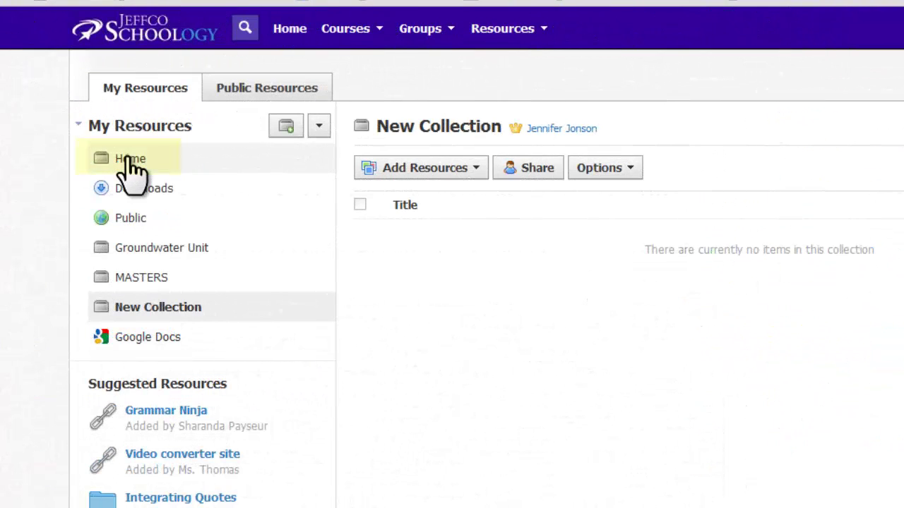
Step: Share New Collection in My Resources with a colleague found by full name
click(128, 157)
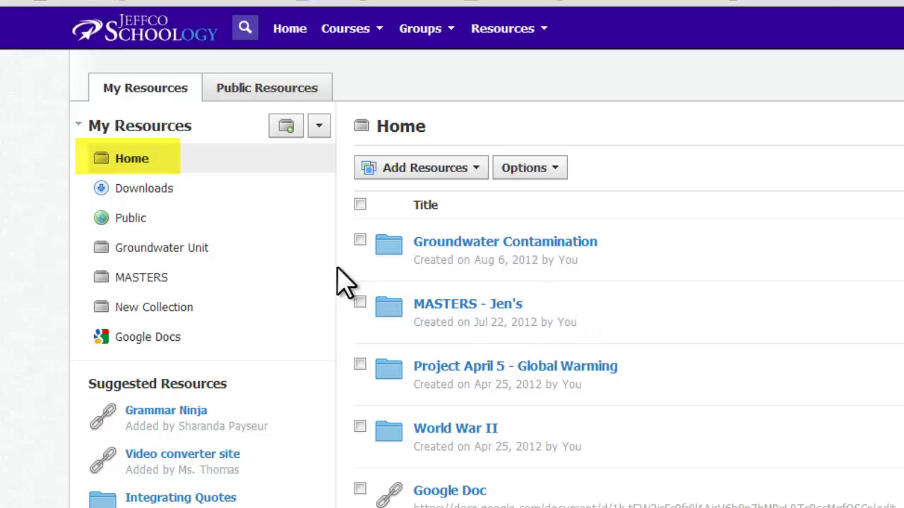
click(164, 304)
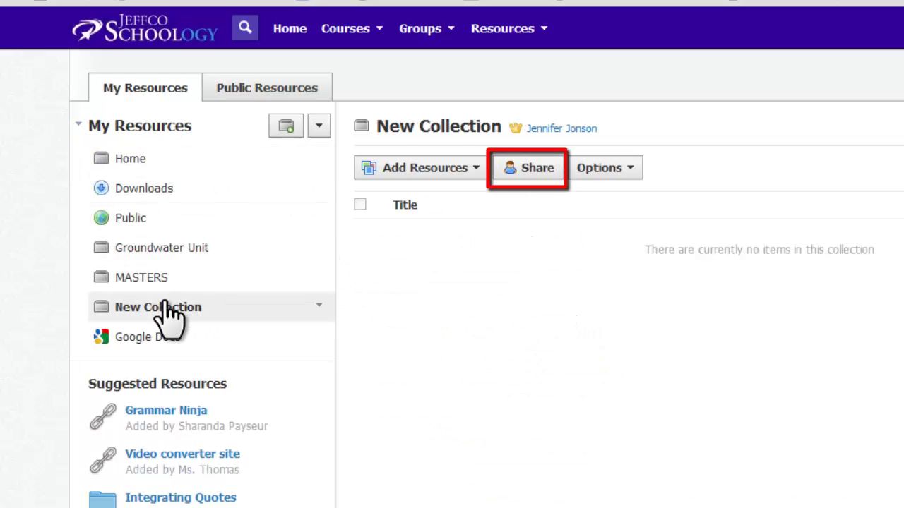
click(515, 172)
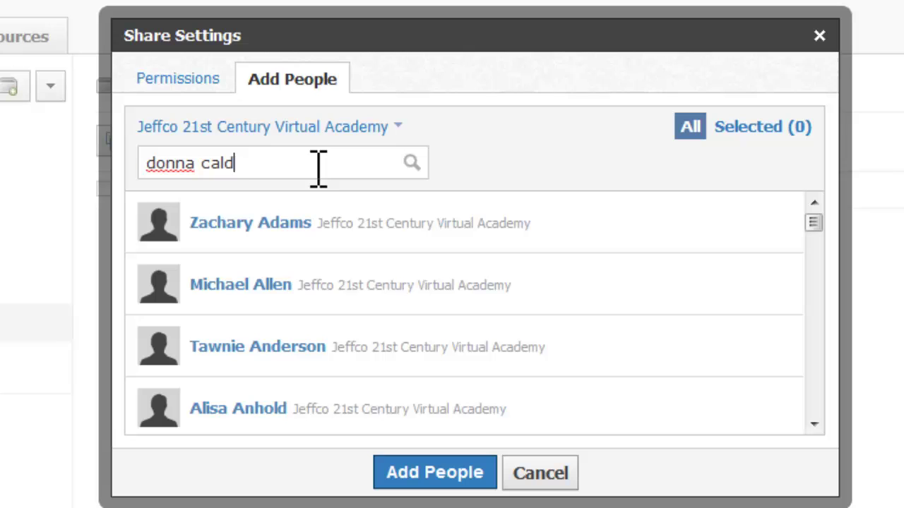
text(well)
click(346, 233)
click(428, 477)
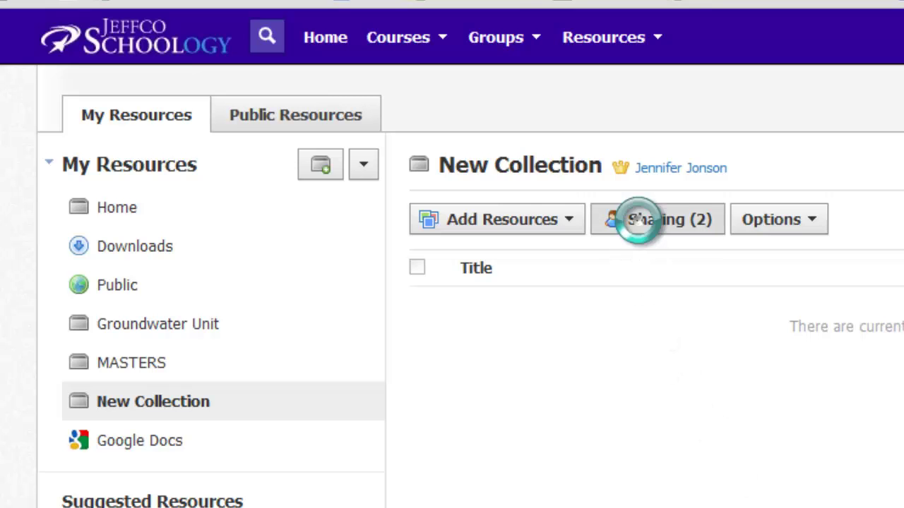
Step: Switch the colleague's permission on New Collection to Can Edit, return it to View Only, and save the share settings
click(633, 227)
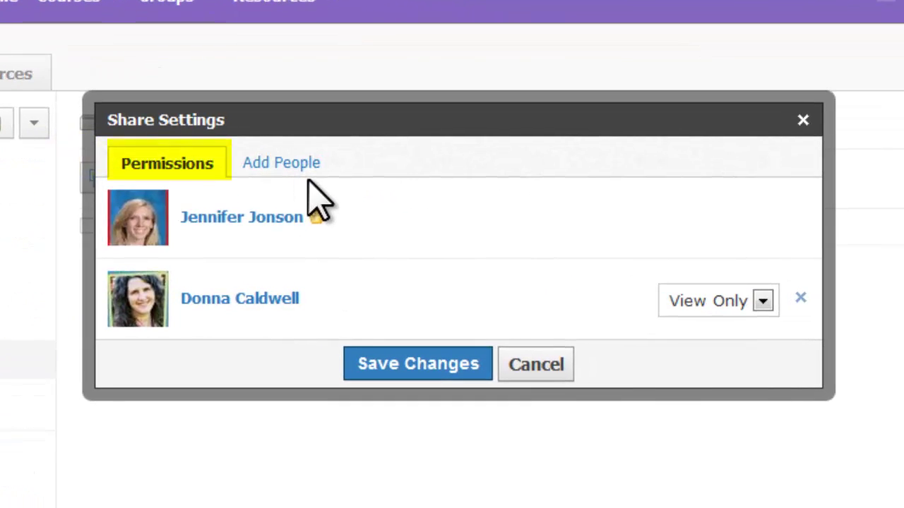
click(764, 303)
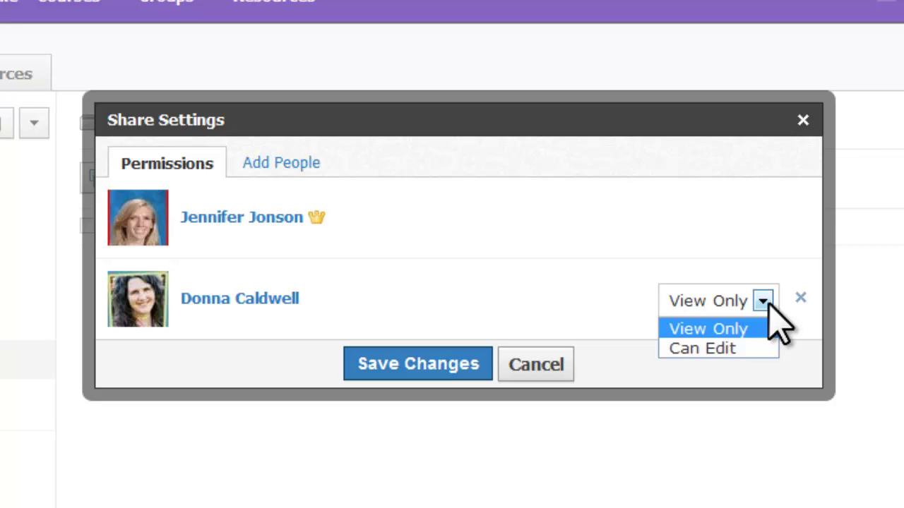
click(769, 348)
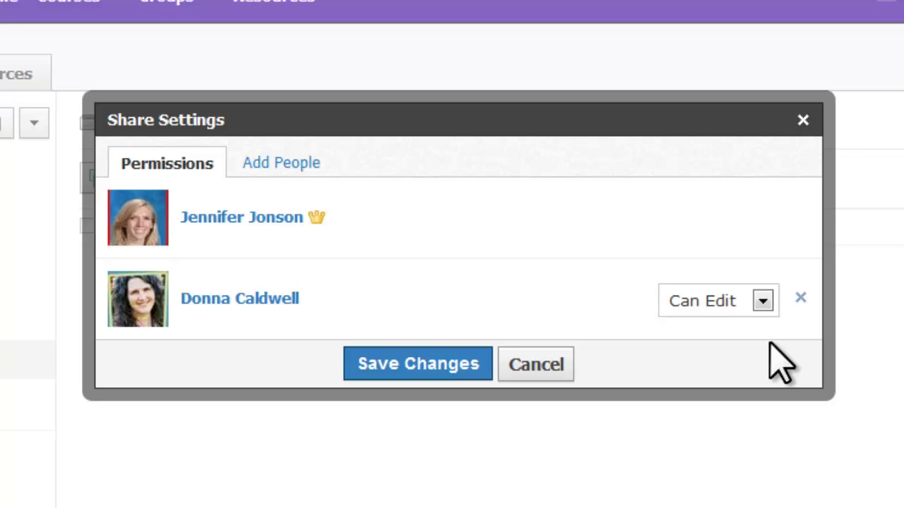
click(763, 302)
click(766, 326)
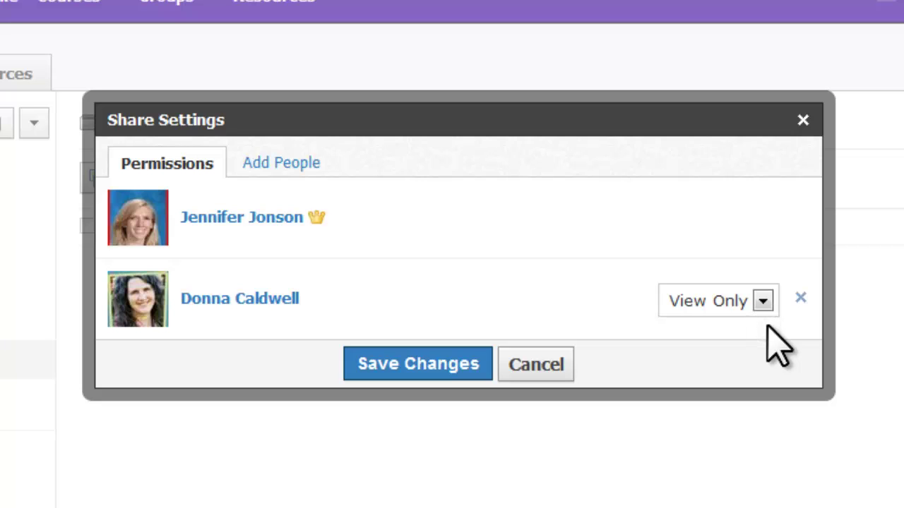
click(445, 362)
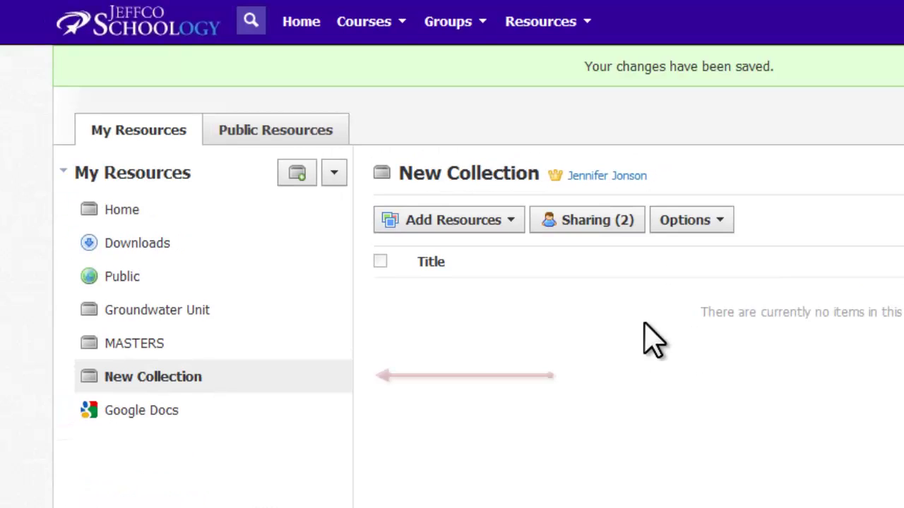
mouse_move(288, 384)
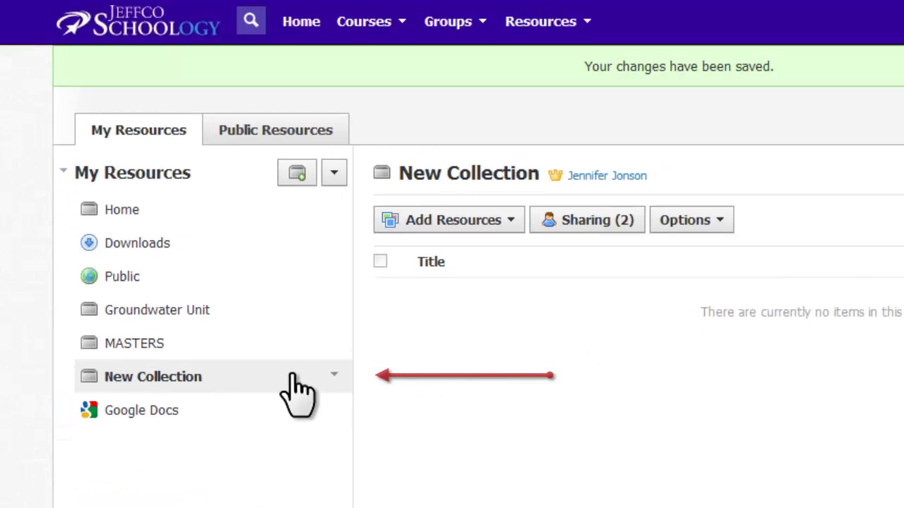
click(335, 383)
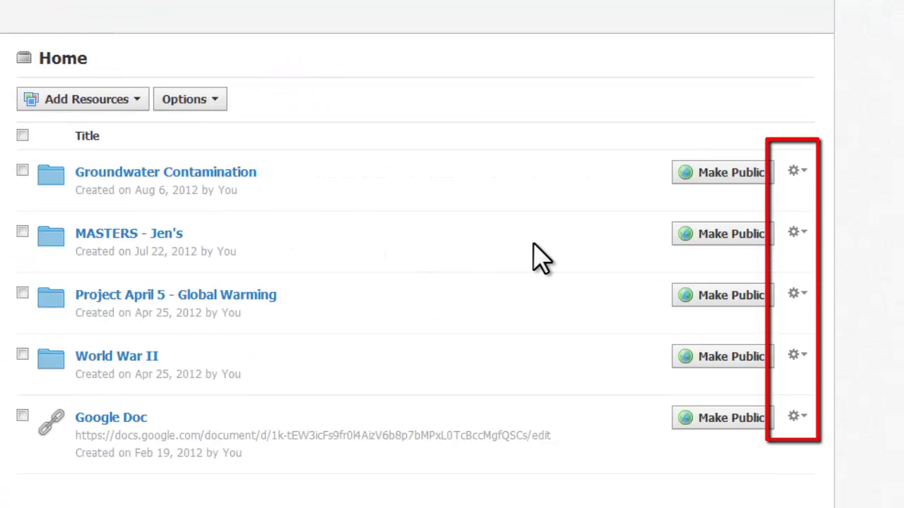
Step: Rename the Project April 5 - Global Warming folder as "Global Warming", add the description "start unit mid-March", and save
click(796, 295)
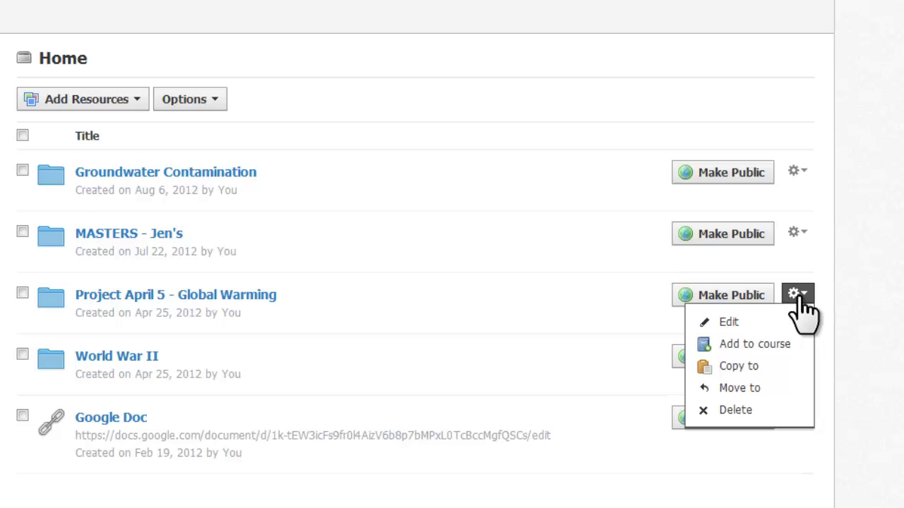
click(786, 322)
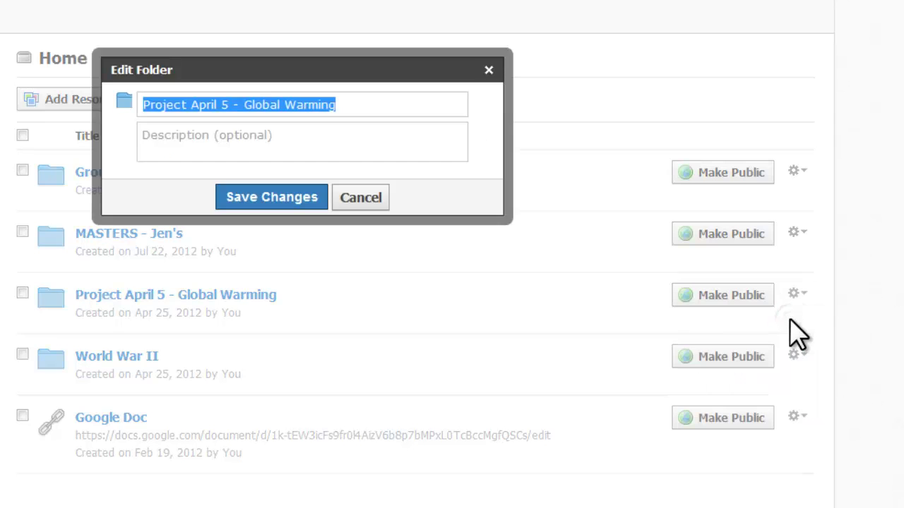
drag(242, 106, 143, 108)
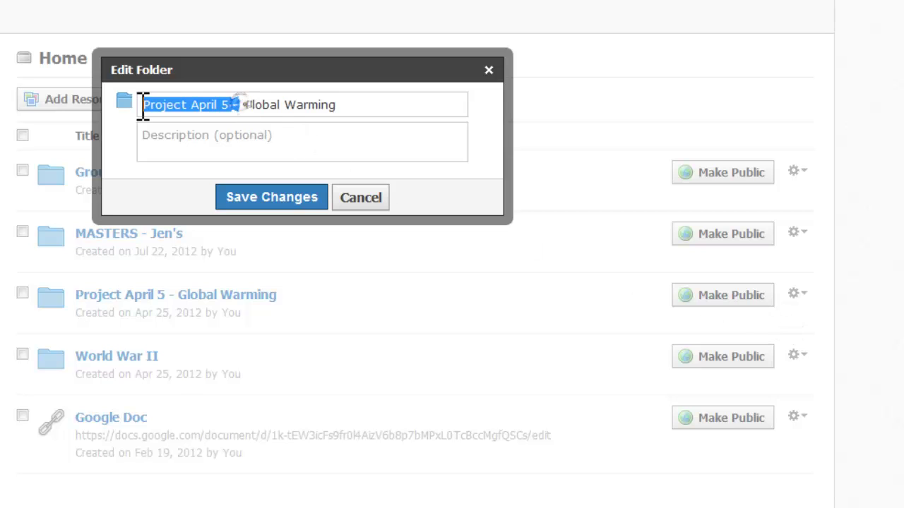
key(BackSpace)
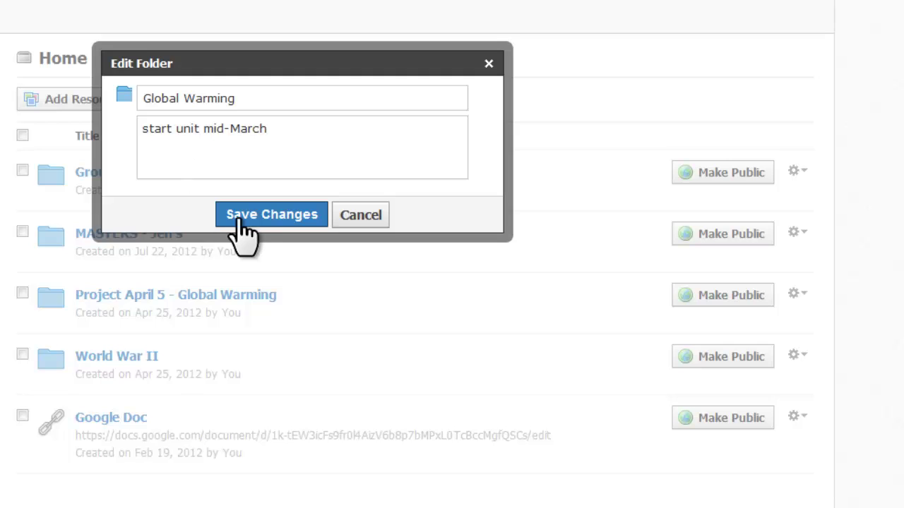
click(247, 220)
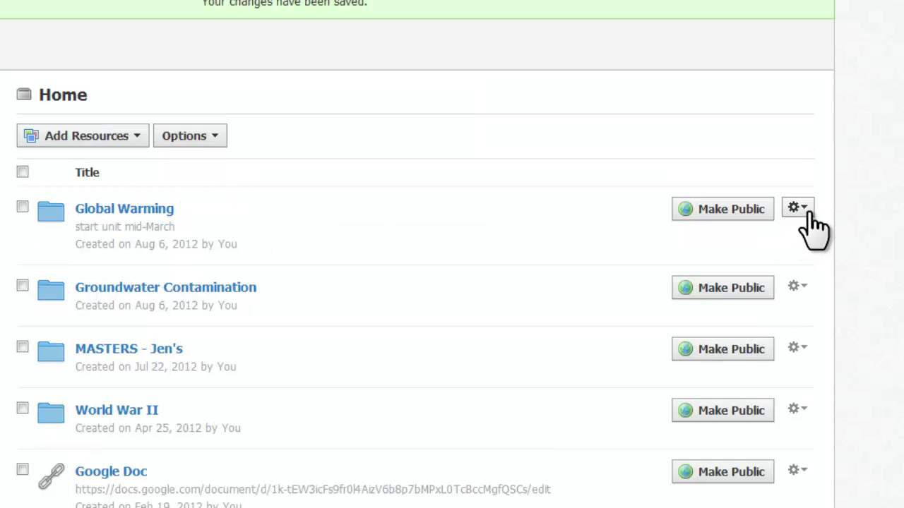
Step: View the collection and folder destinations for moving the Global Warming folder, and cancel the move
click(805, 212)
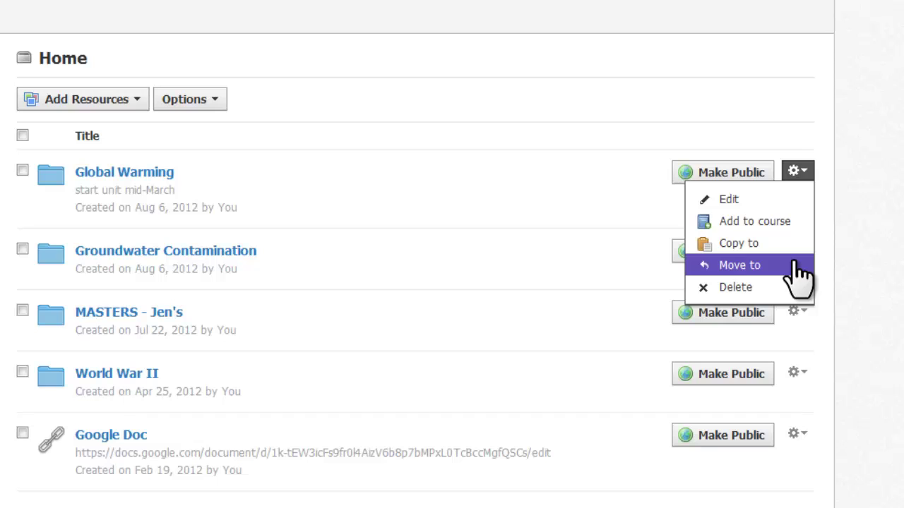
click(739, 266)
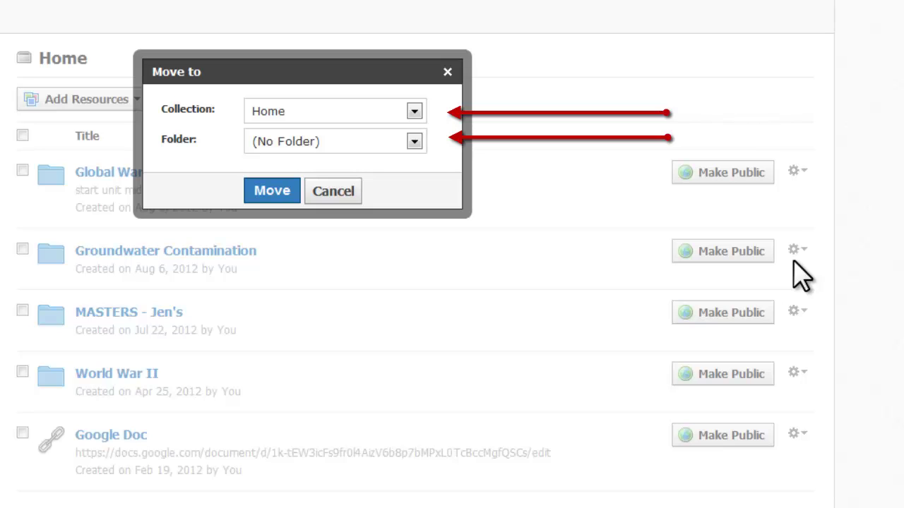
click(340, 192)
click(795, 174)
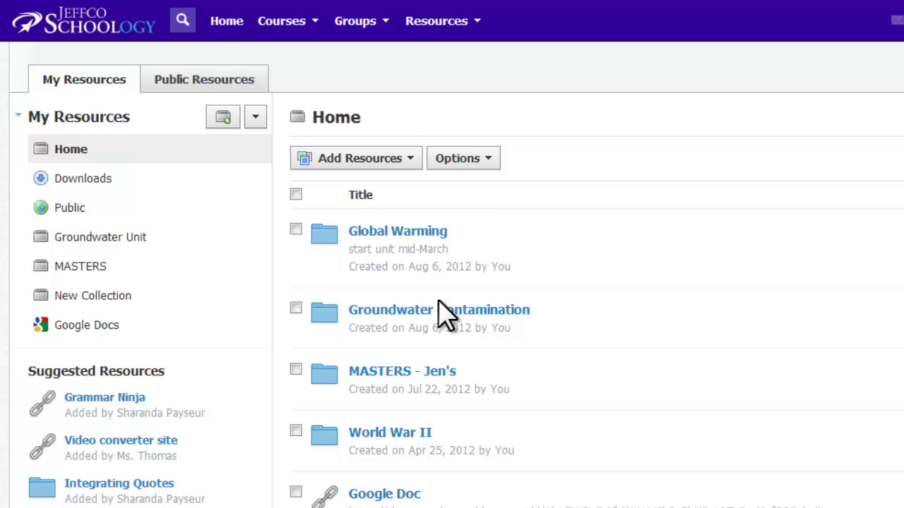
Step: Select the Global Warming folder, view the edit actions for selected items, and clear the selection
click(295, 230)
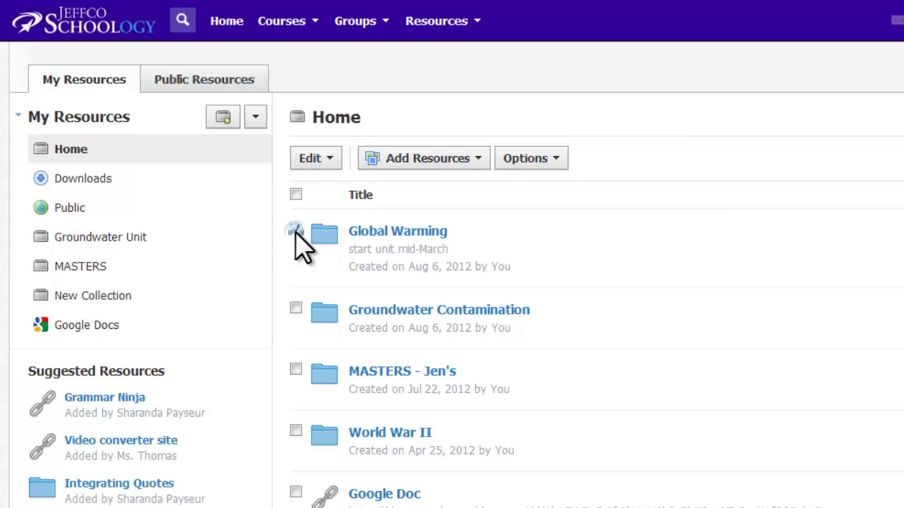
click(319, 161)
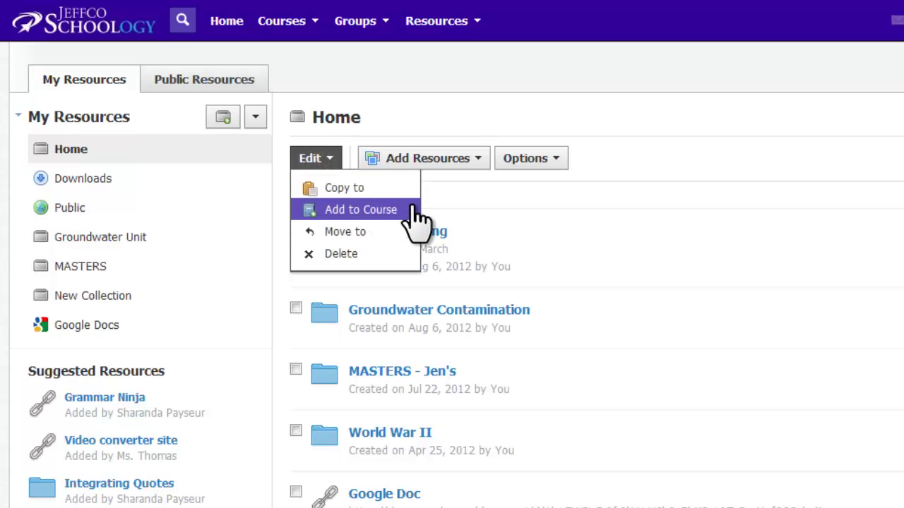
click(295, 230)
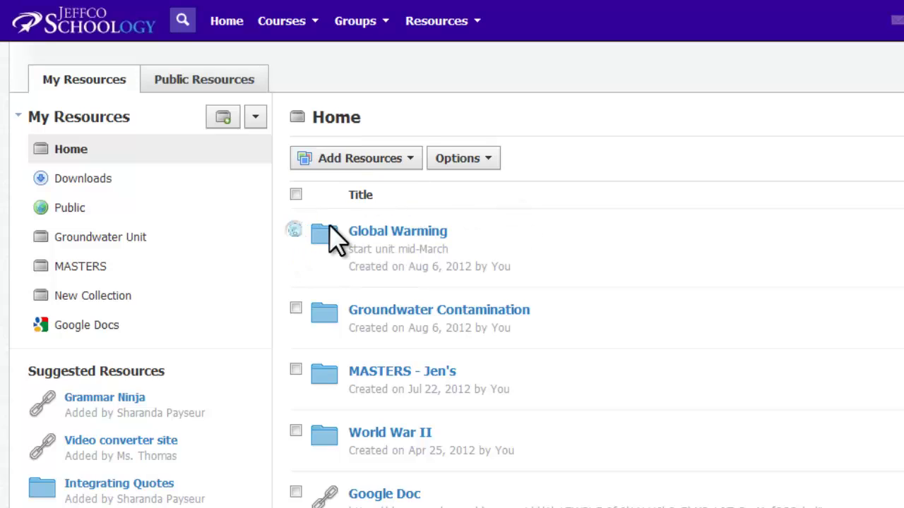
Step: Reorder the Home collection, placing Global Warming below Groundwater Contamination and World War II above the MASTERS folder, and save the order
click(490, 164)
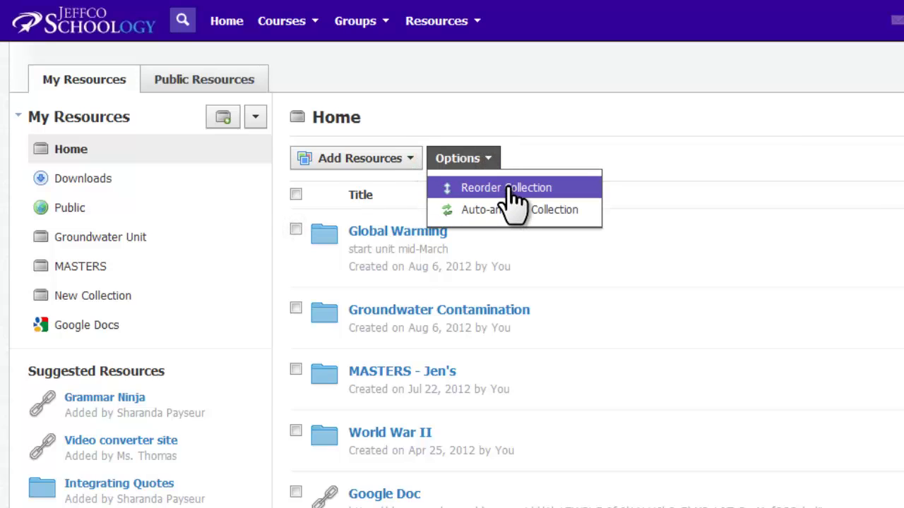
click(507, 189)
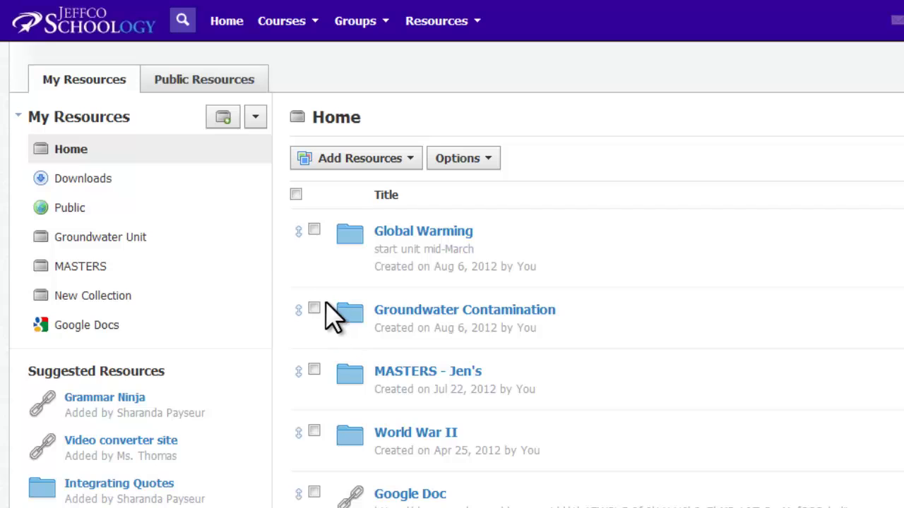
drag(299, 238, 313, 314)
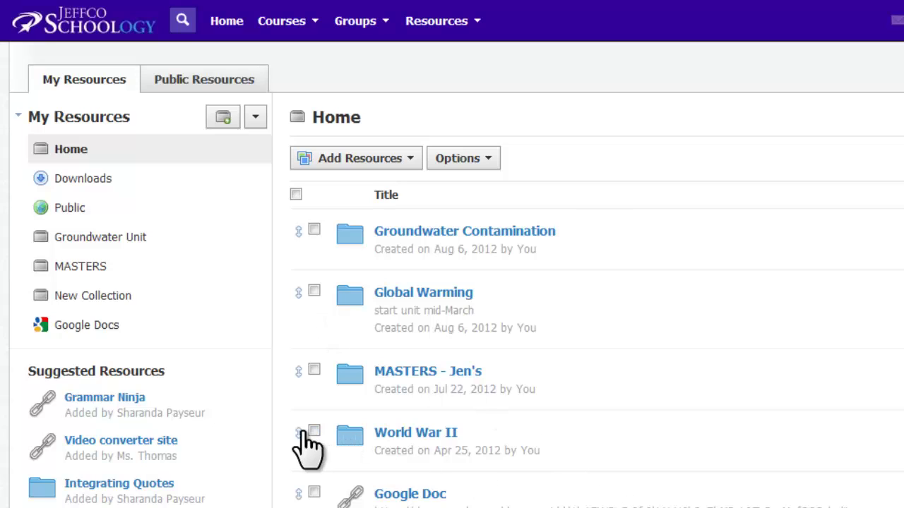
drag(303, 431, 355, 369)
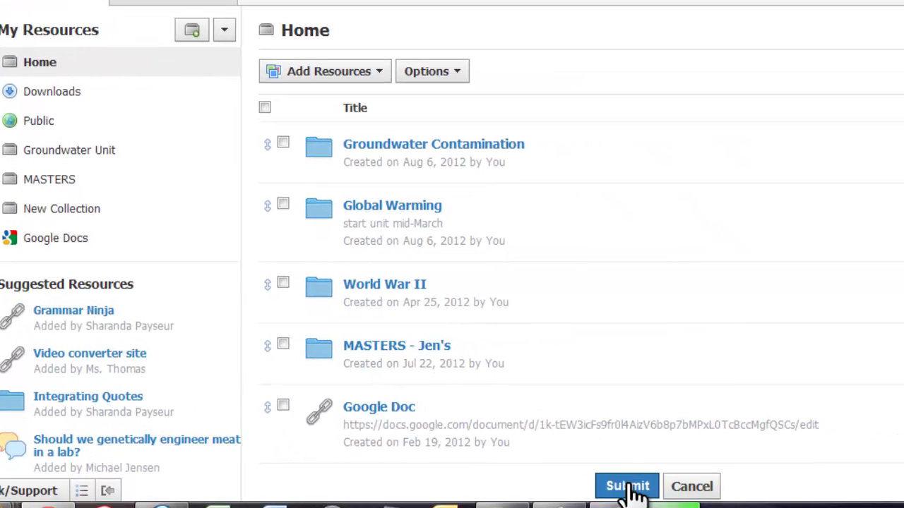
click(628, 486)
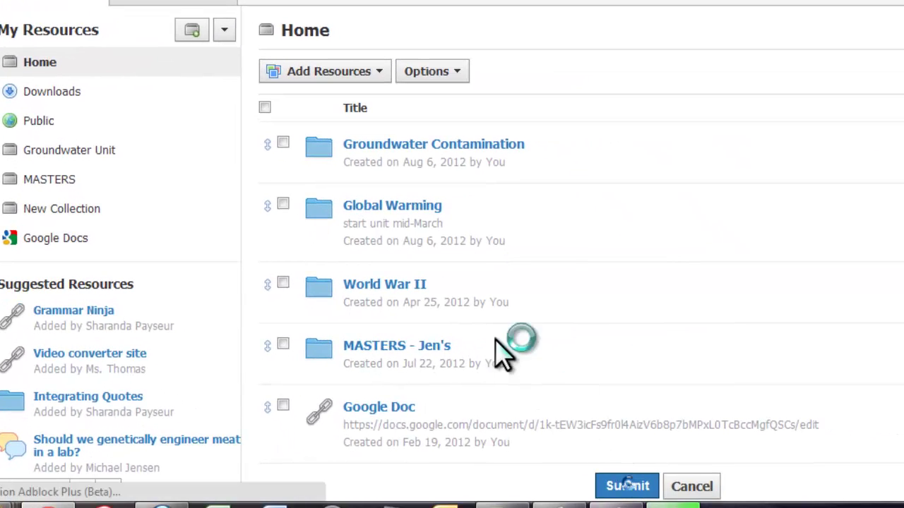
Step: Select the Groundwater Contamination folder and view the available destinations under Resources
click(264, 142)
click(498, 71)
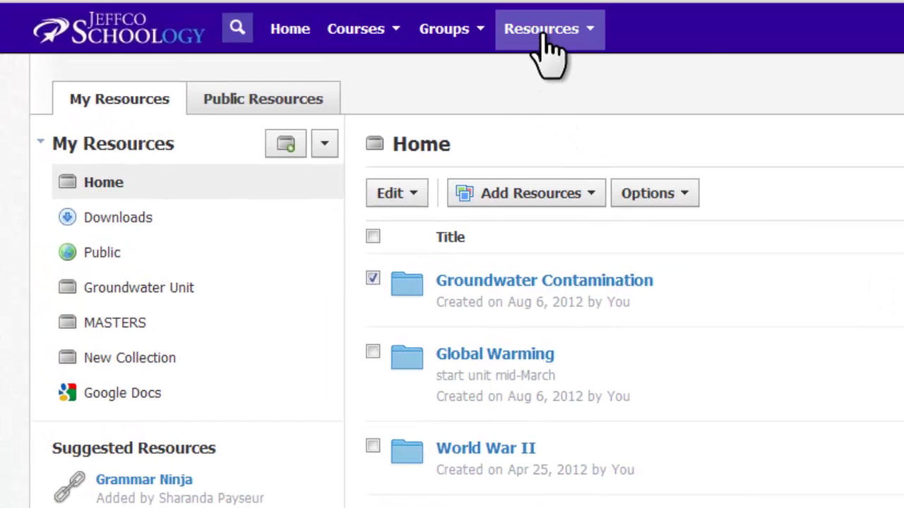
click(545, 39)
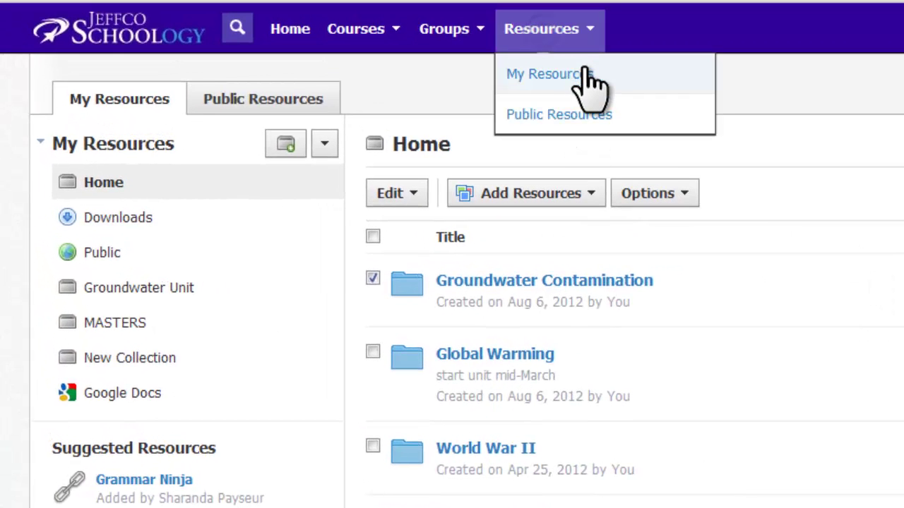